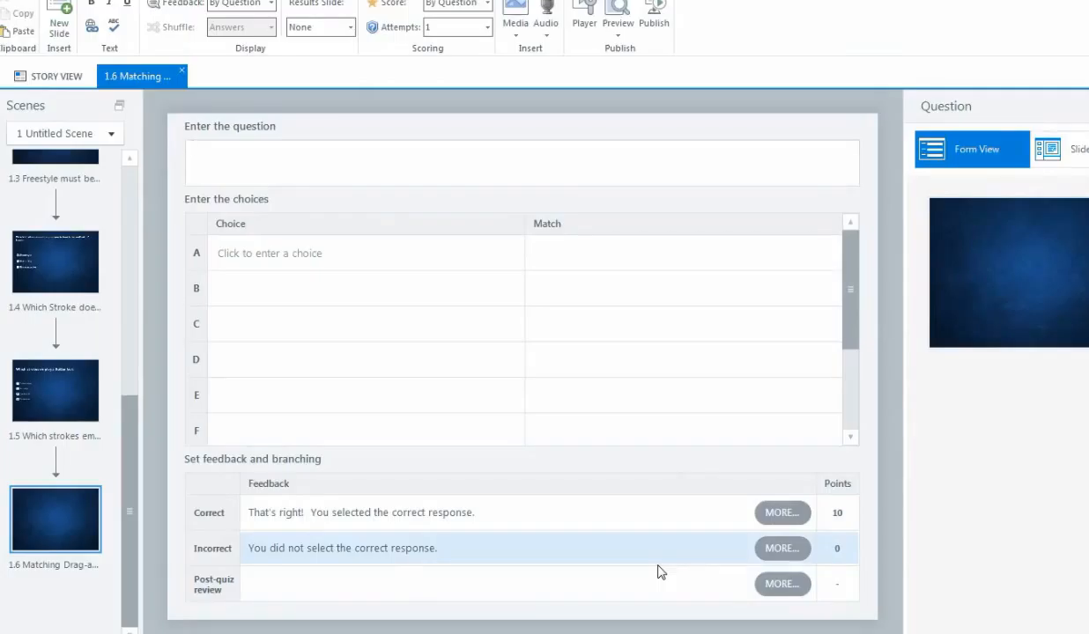
Enter the question "Match the kicks to the strokes" with pairs dolphin kick–butterfly, flutter kick–frontcrawl and circular kick–breastroke
click(286, 253)
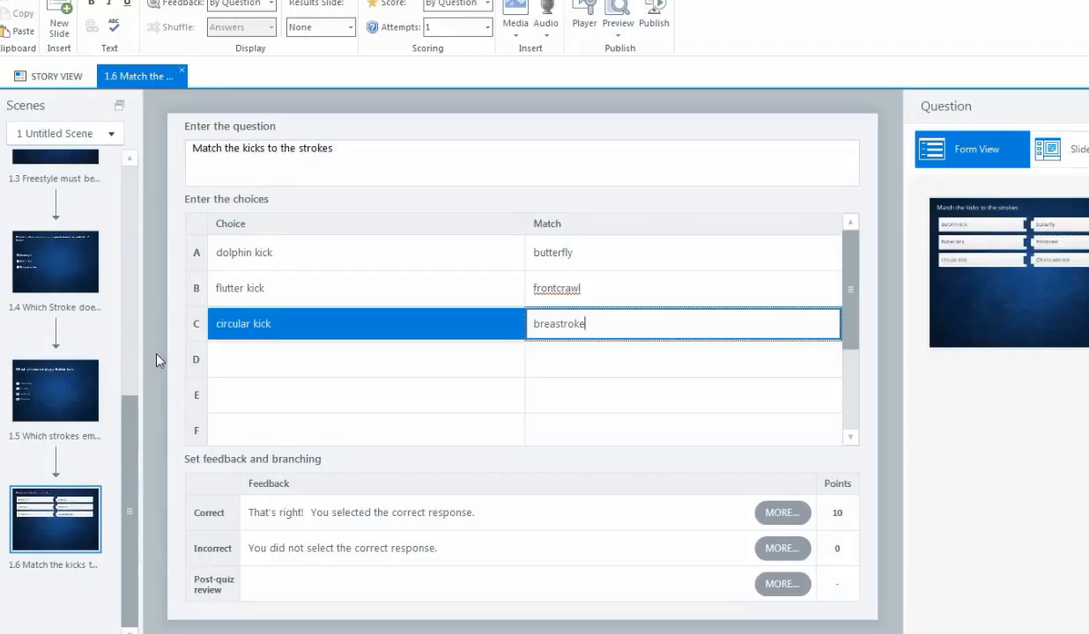
Set the correct answer's points to 1 and shorten its feedback to "That's right!"
click(843, 514)
text(1)
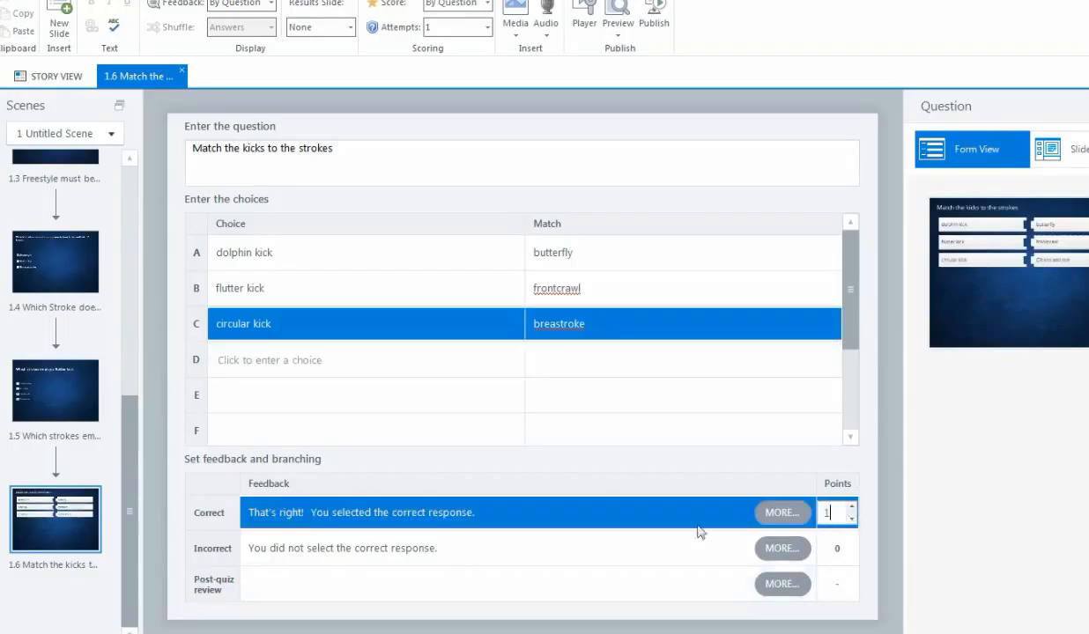
click(352, 512)
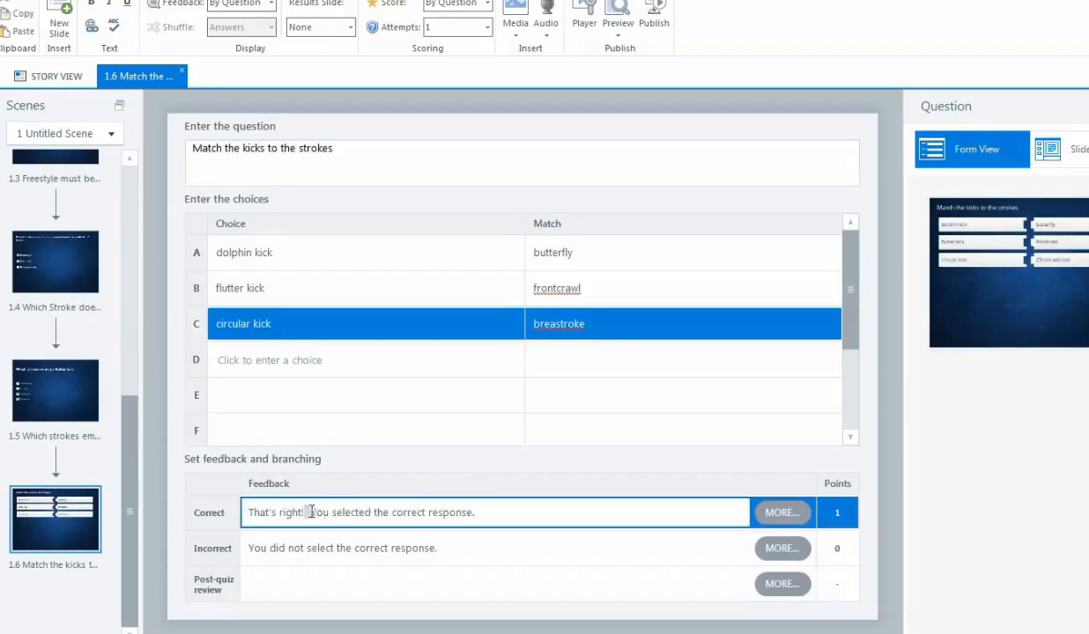
drag(306, 511, 467, 513)
key(BackSpace)
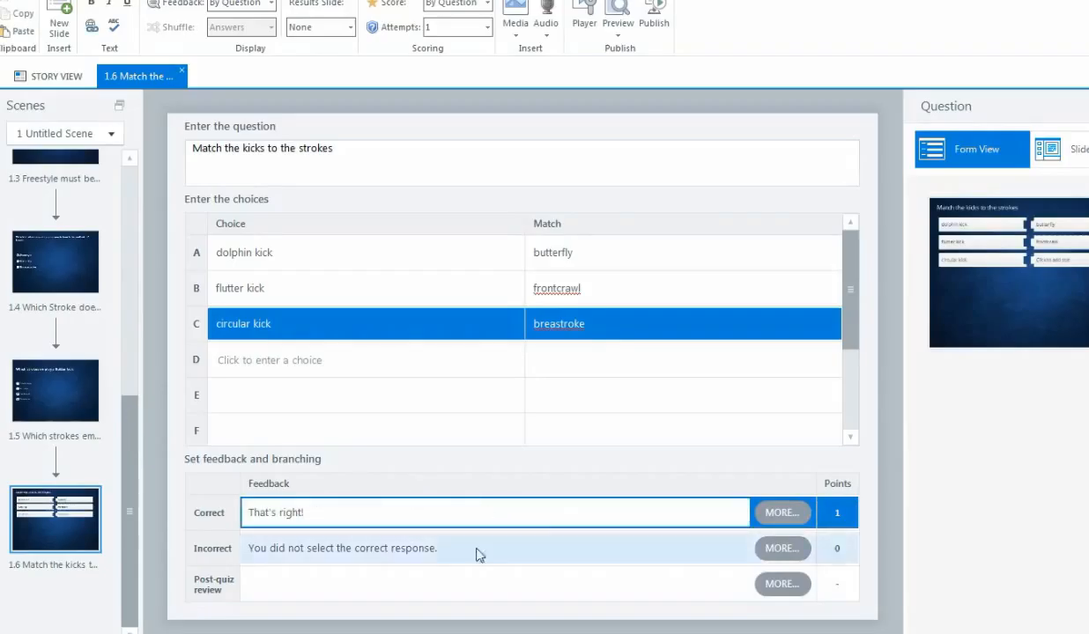
Replace the feedback for an incorrect answer with "Incorrect."
click(457, 549)
drag(443, 548, 163, 548)
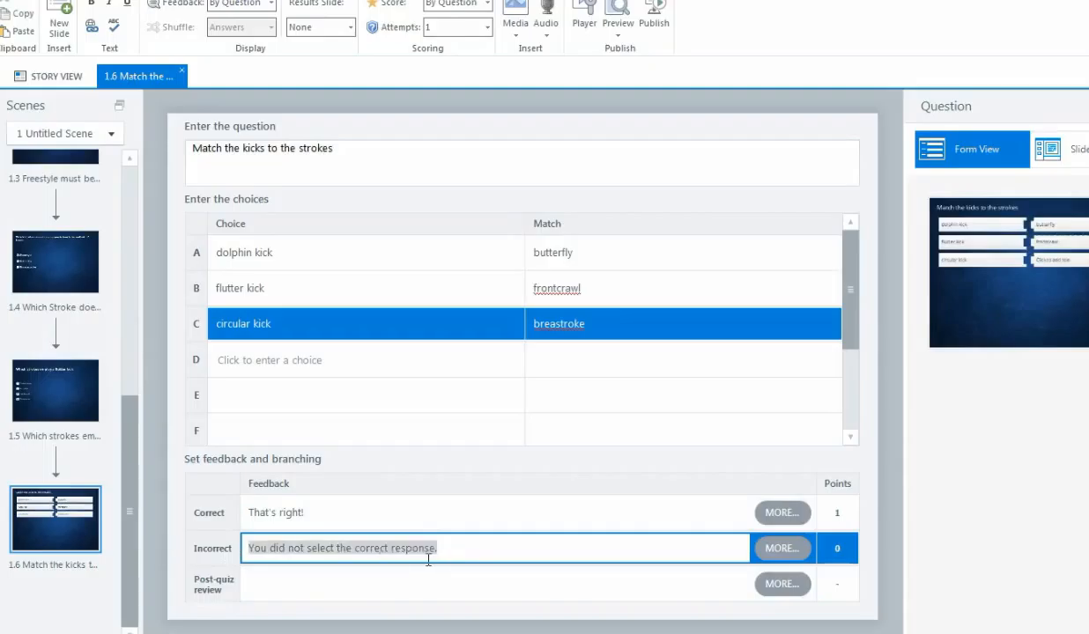
text(C)
text(ncorrect.)
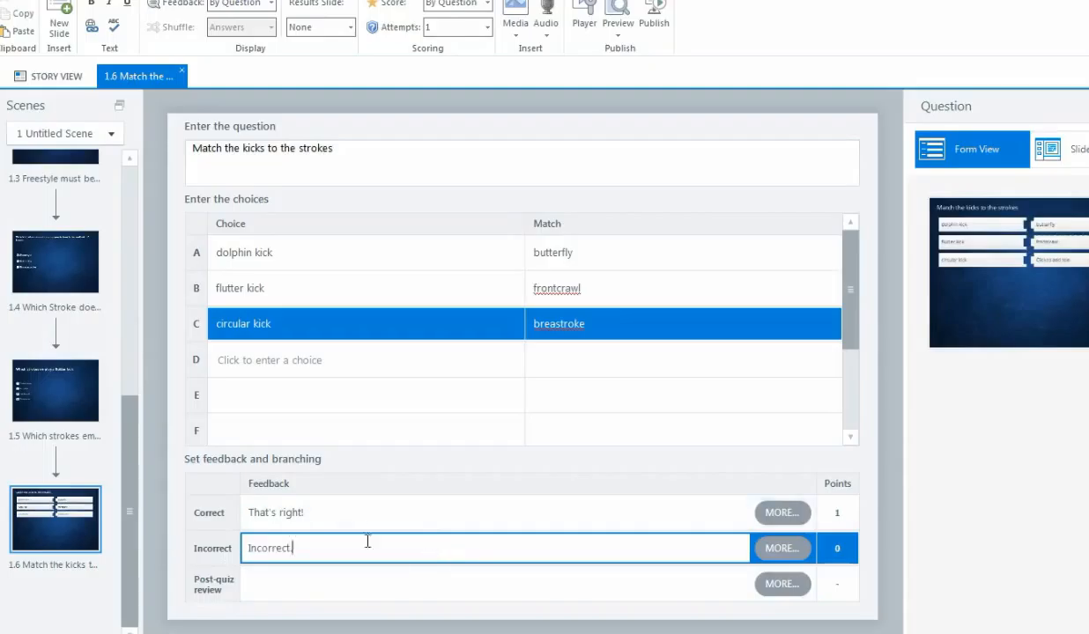
In Slide View, shrink the block of matching pairs and move it to the lower part of the slide
click(1075, 160)
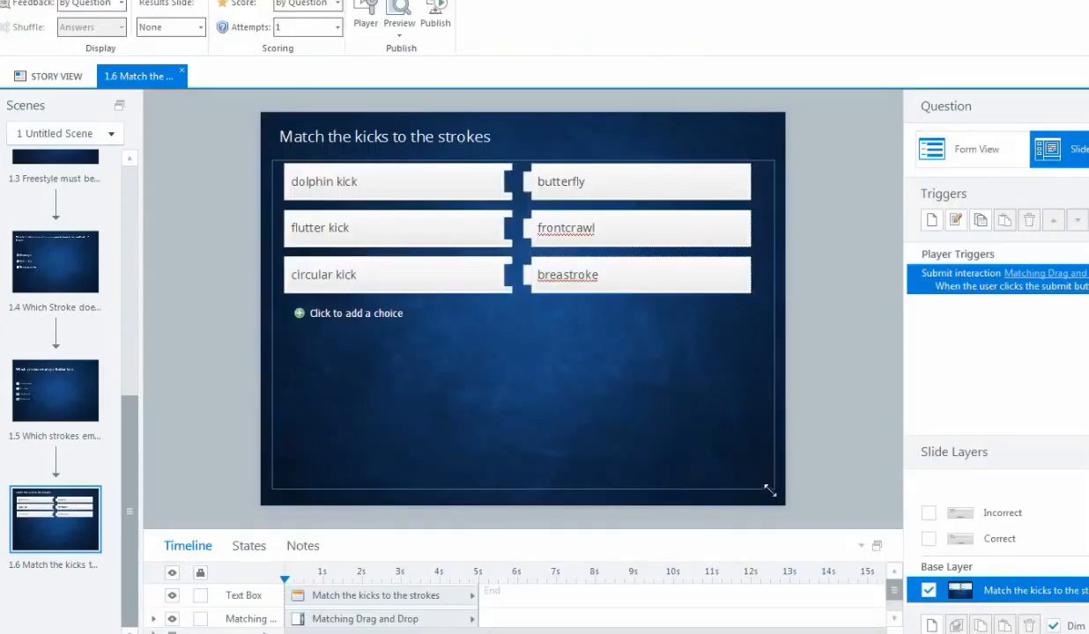
drag(773, 489, 755, 349)
drag(620, 352, 626, 474)
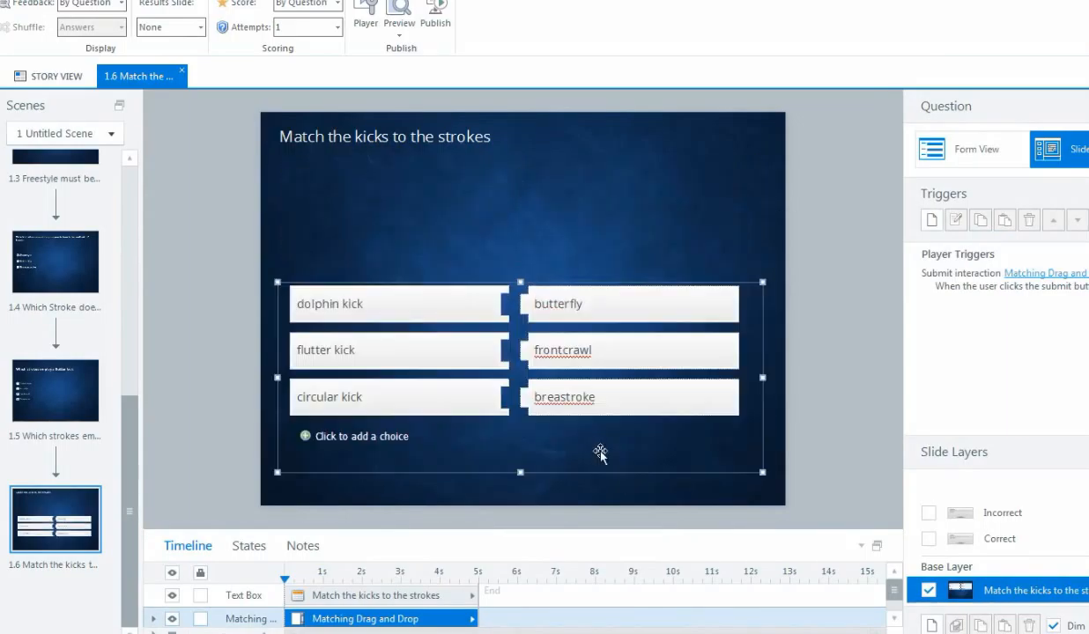
Move the question title "Match the kicks to the strokes" slightly down the slide and make it bold
click(573, 304)
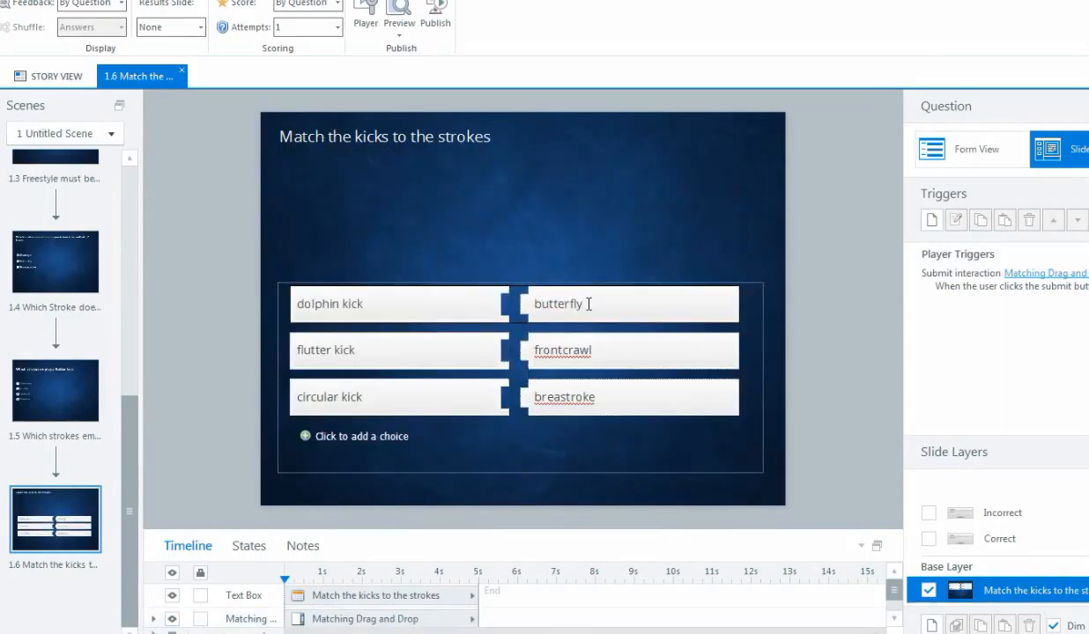
double_click(566, 300)
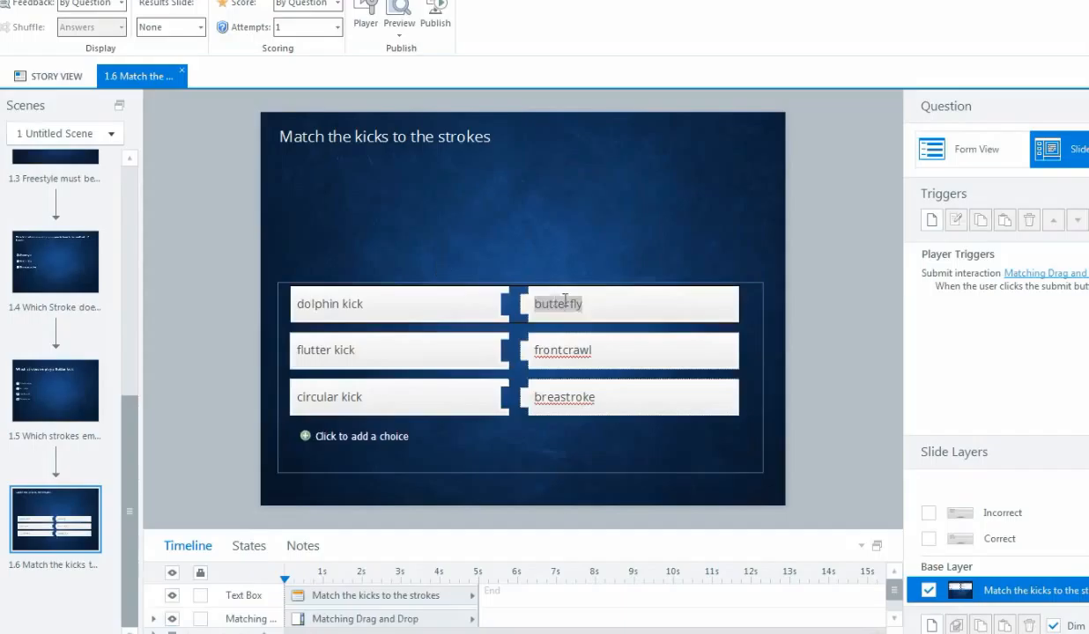
click(420, 146)
mouse_move(429, 154)
mouse_down()
mouse_move(429, 206)
mouse_move(236, 182)
mouse_up()
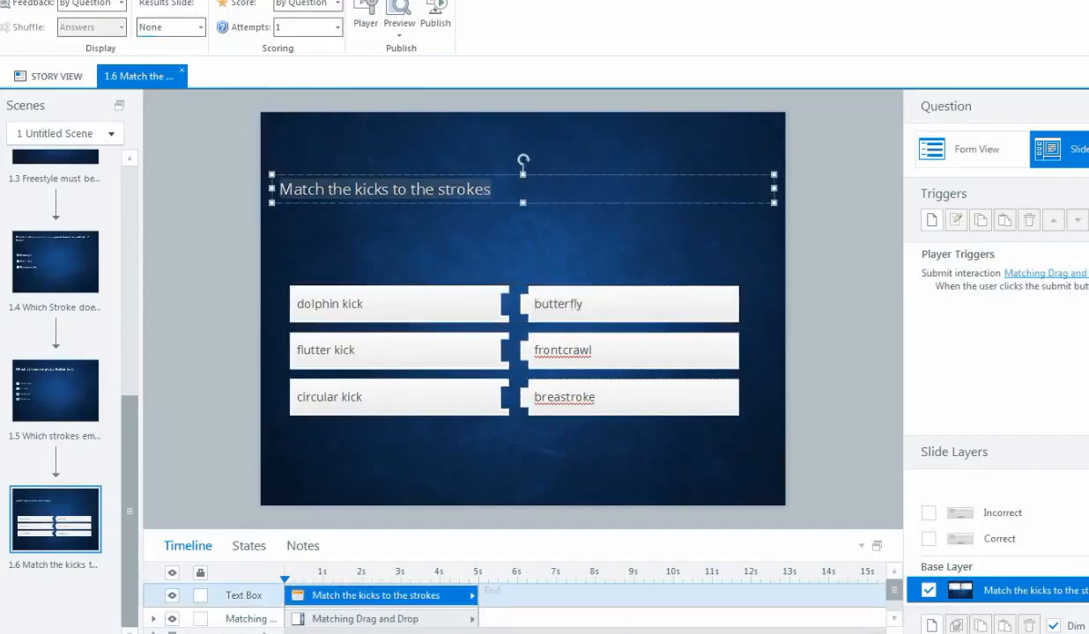
click(223, 24)
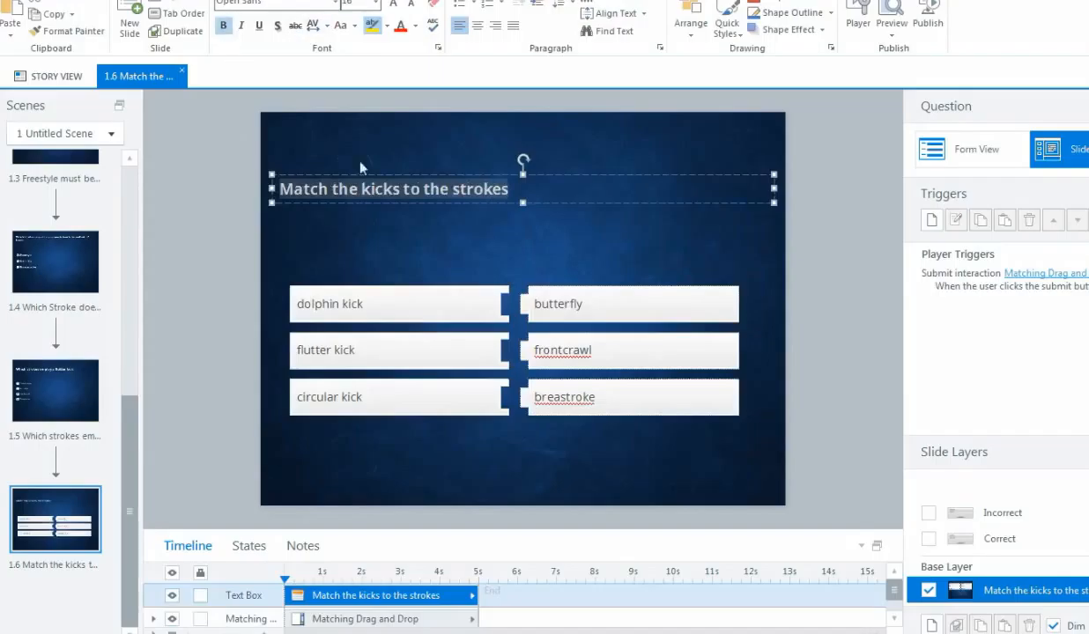
click(440, 229)
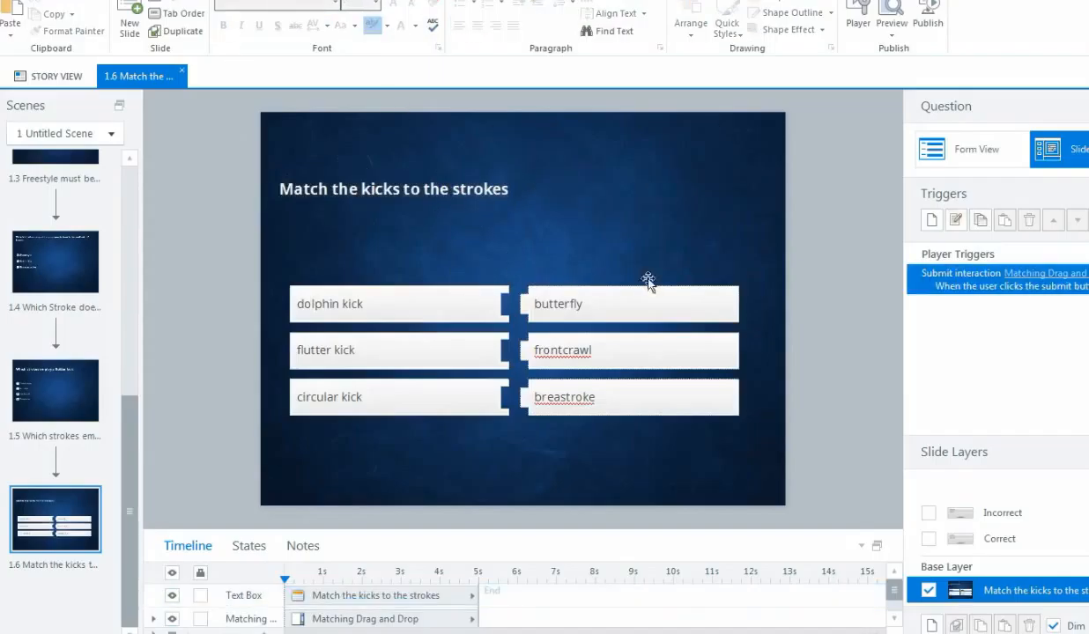
Start a preview of only the current matching question slide
click(968, 149)
click(1057, 149)
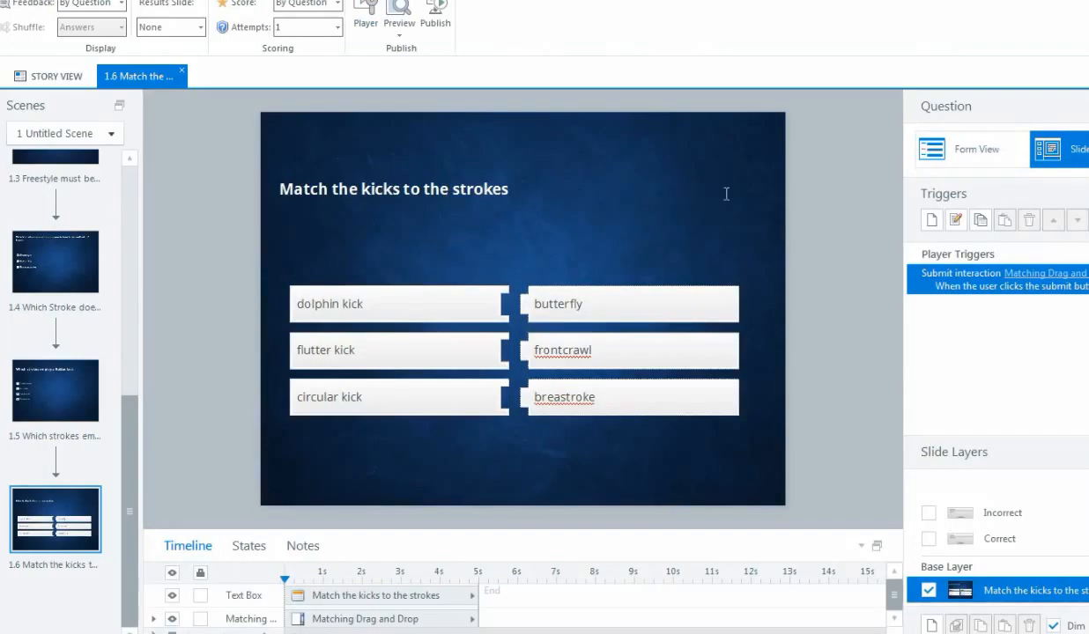
click(726, 194)
click(399, 33)
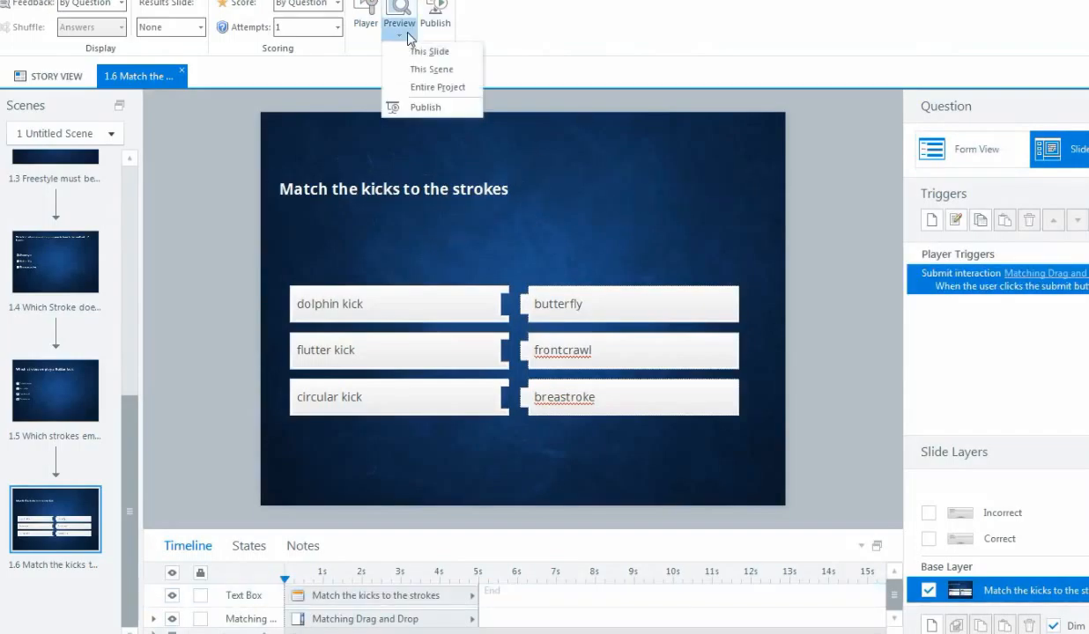
click(414, 46)
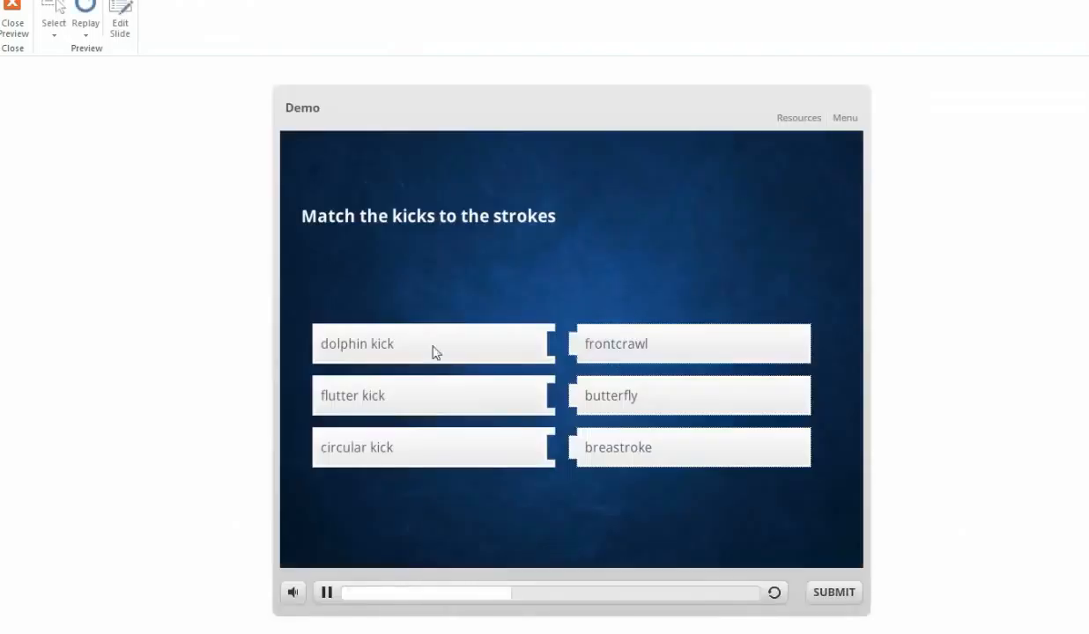
Test the question by matching butterfly, frontcrawl and breastroke to their kicks, submit the answer and close the preview
drag(653, 353, 633, 404)
mouse_move(647, 454)
mouse_down()
mouse_move(627, 353)
mouse_move(635, 457)
mouse_up()
drag(705, 359, 652, 348)
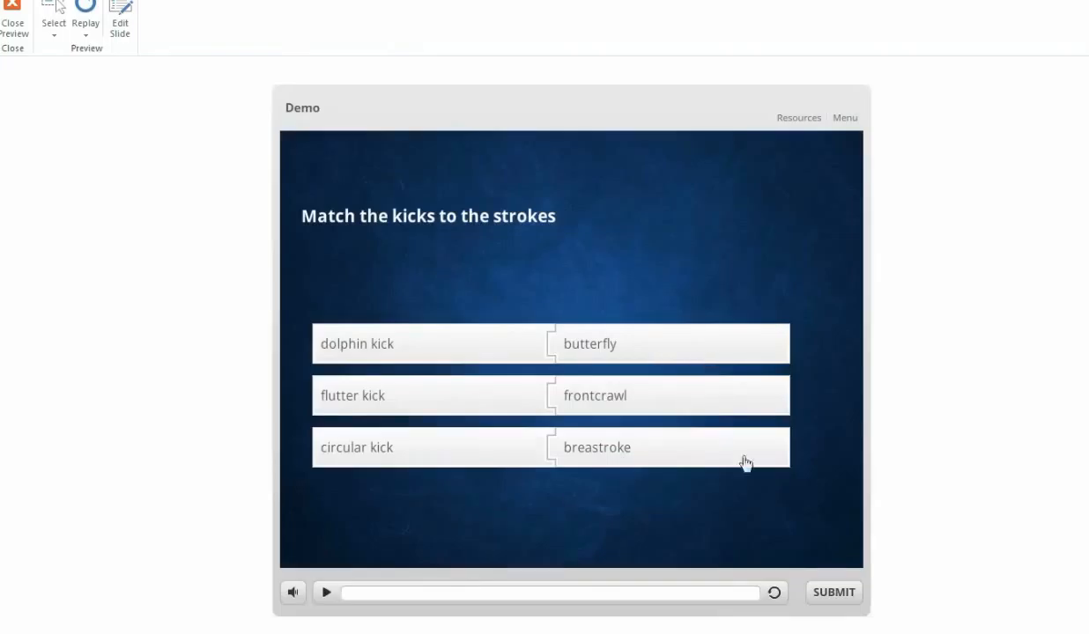
click(833, 592)
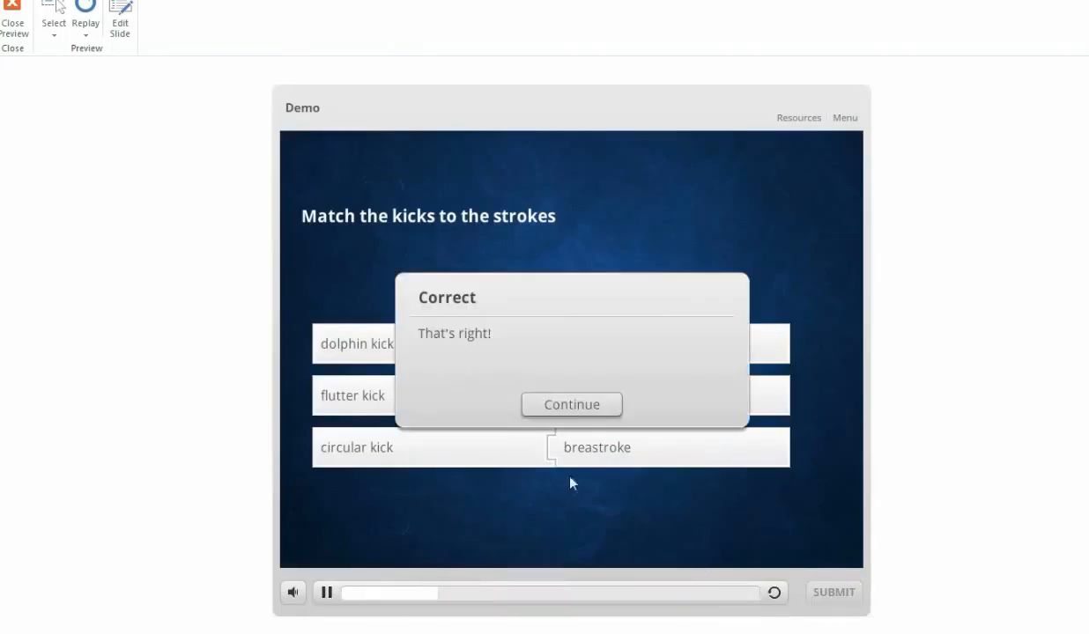
click(561, 407)
click(13, 18)
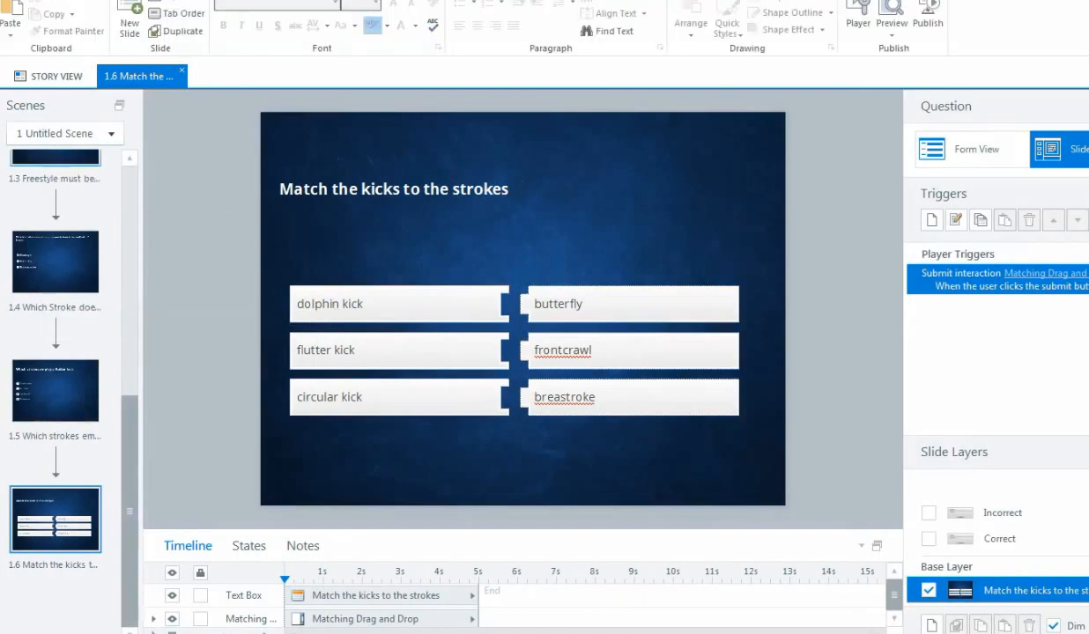
Insert a graded Hotspot question slide after the matching question
click(130, 19)
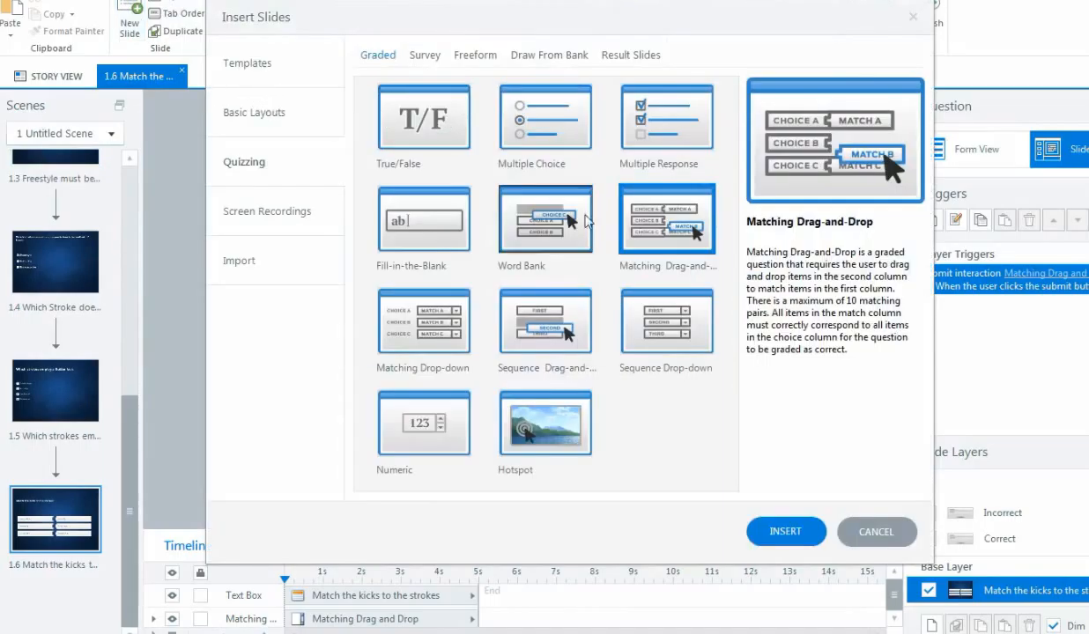
click(529, 421)
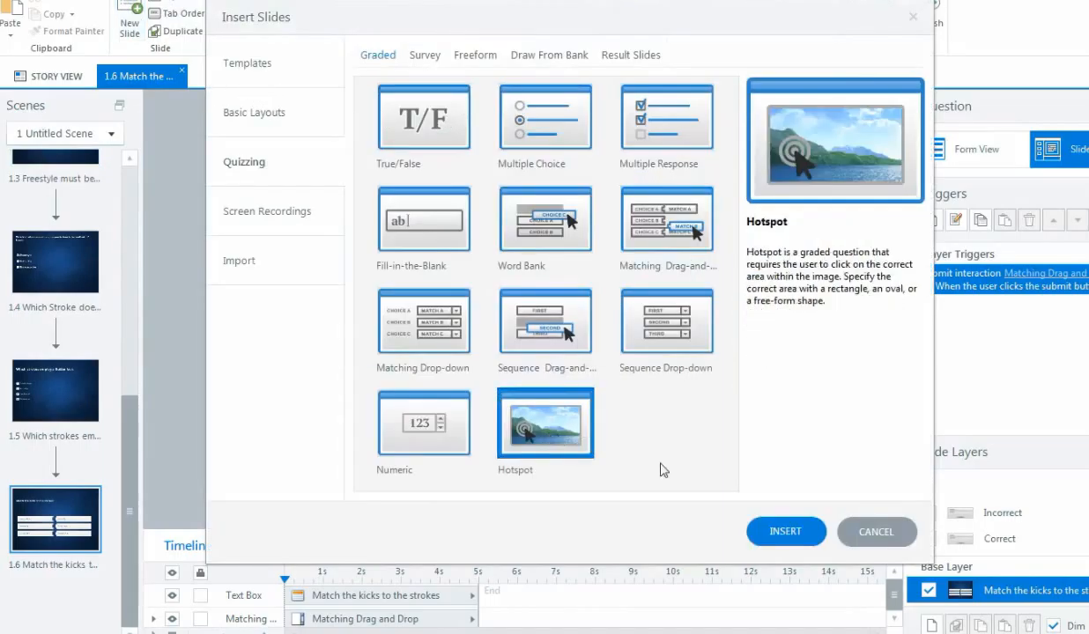
click(782, 532)
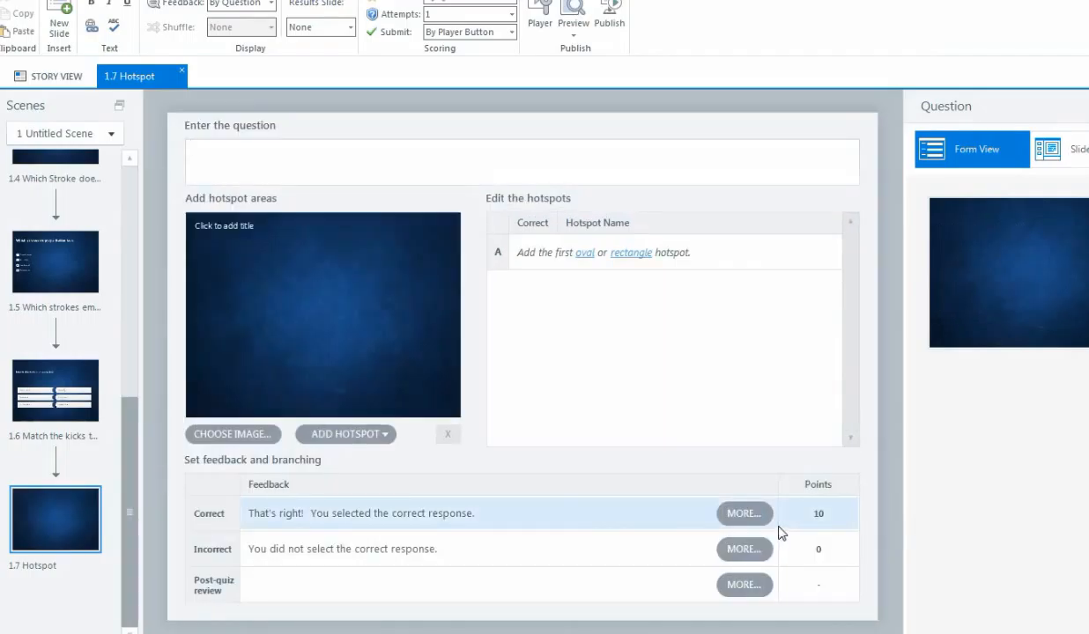
Use the coastal cliff photo from the Pictures library as hotspot image and enter the question "Click on the human"
click(228, 434)
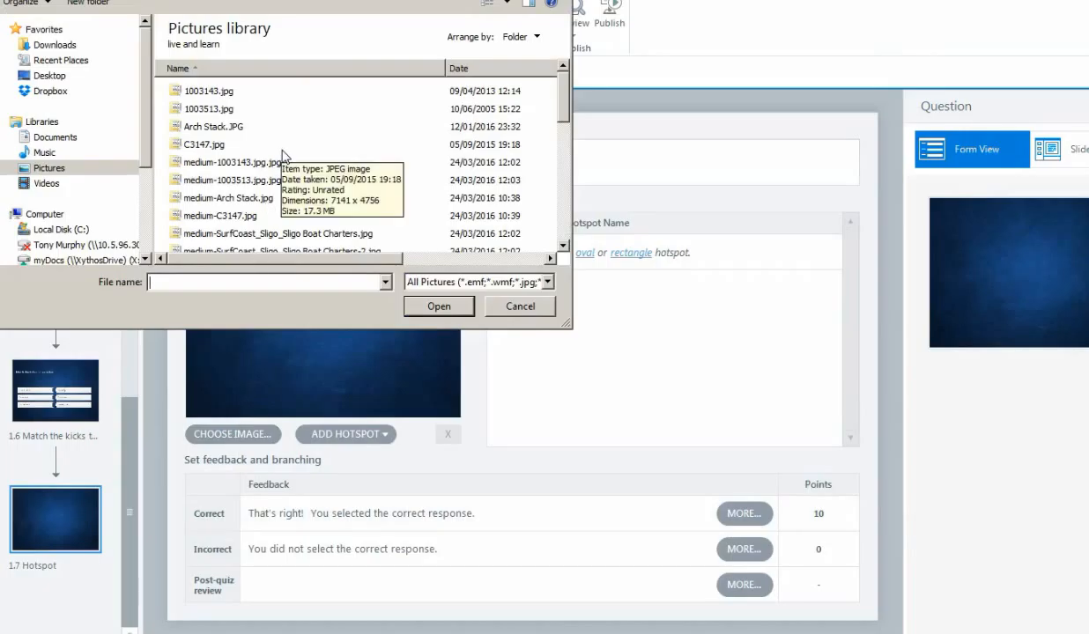
drag(562, 104, 558, 202)
click(220, 199)
click(439, 306)
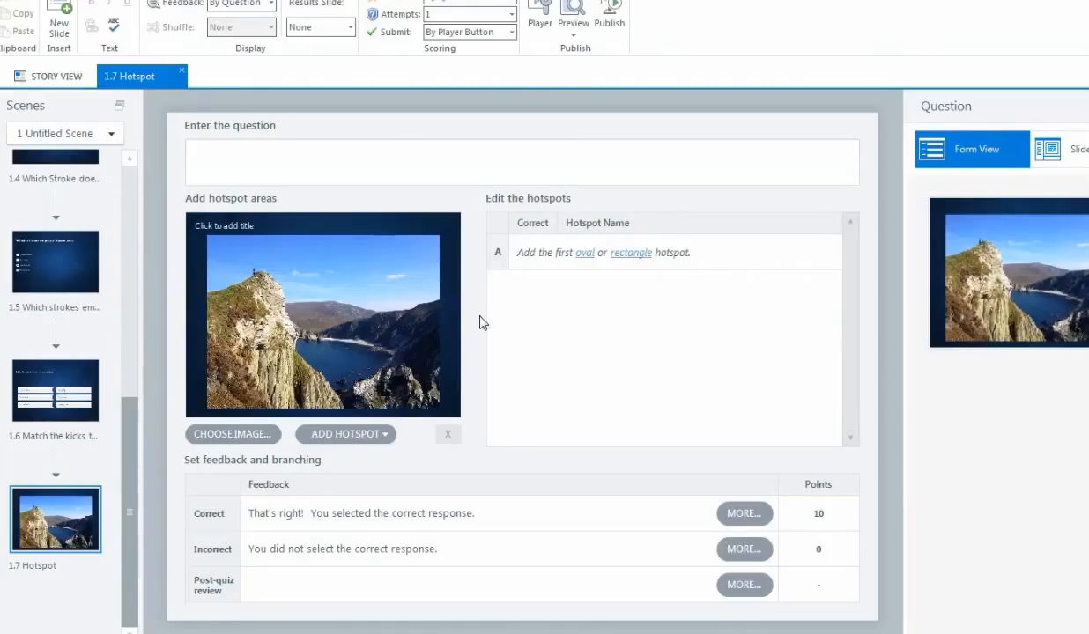
click(260, 159)
text(e human)
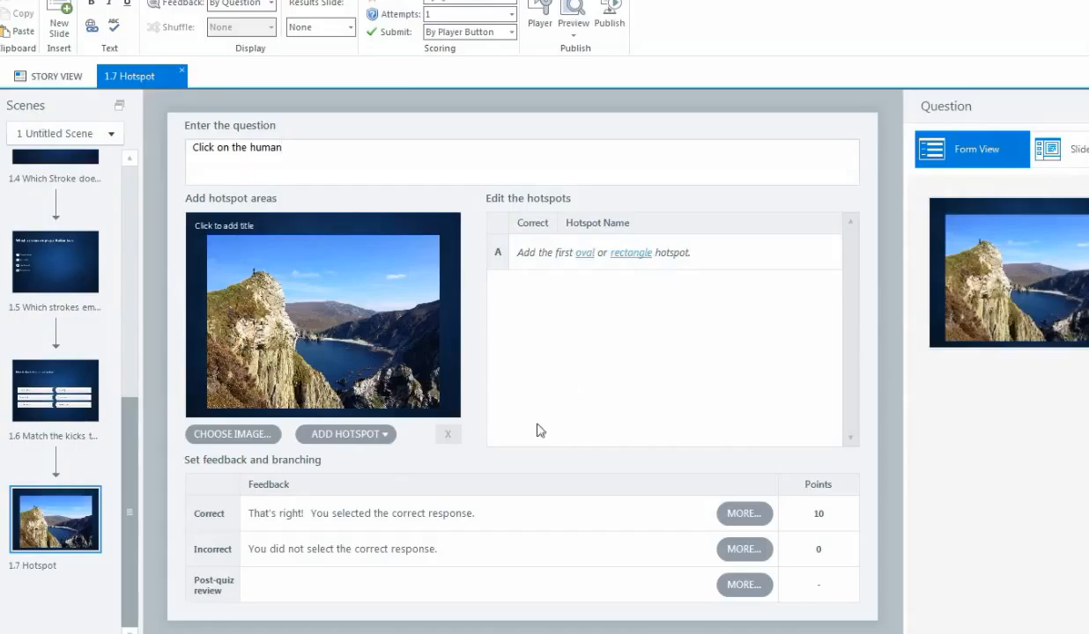
Add an oval hotspot and shrink it to fit over the person standing on top of the cliff
click(384, 436)
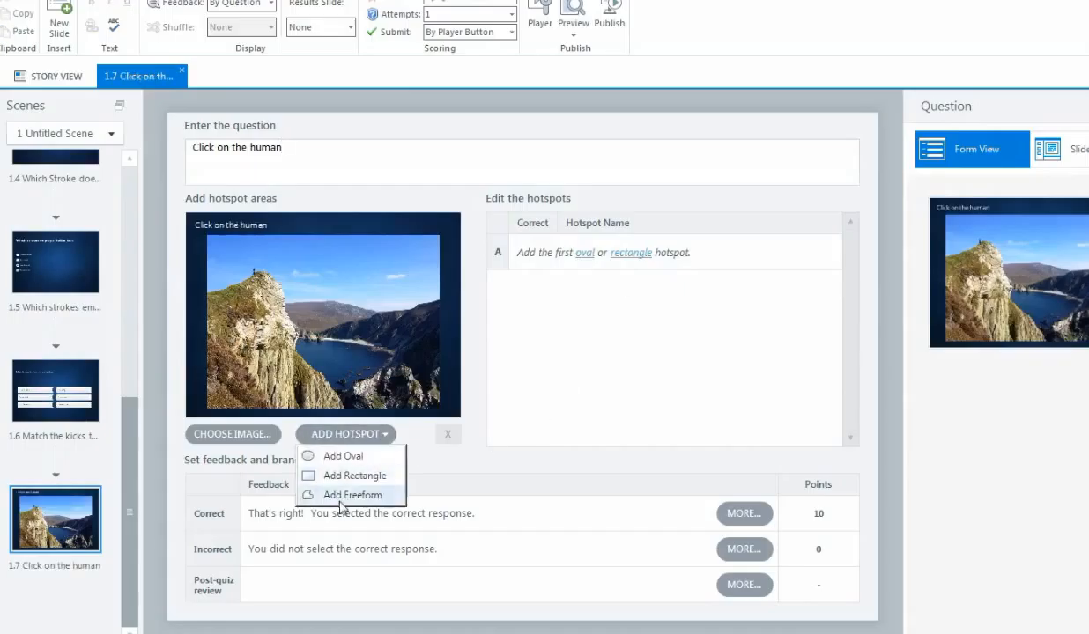
click(416, 460)
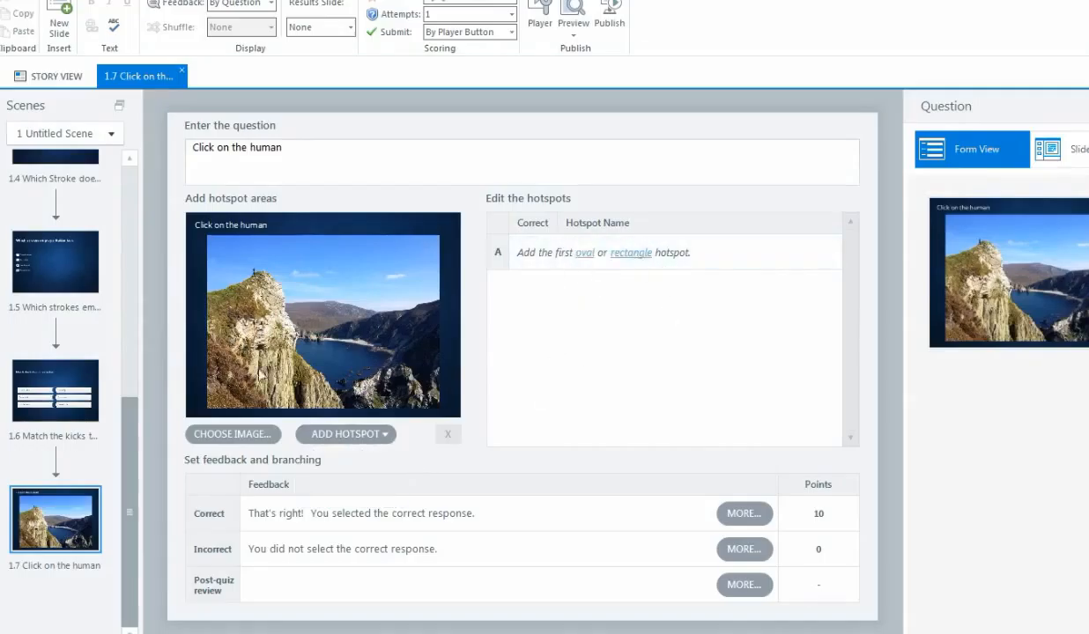
click(584, 253)
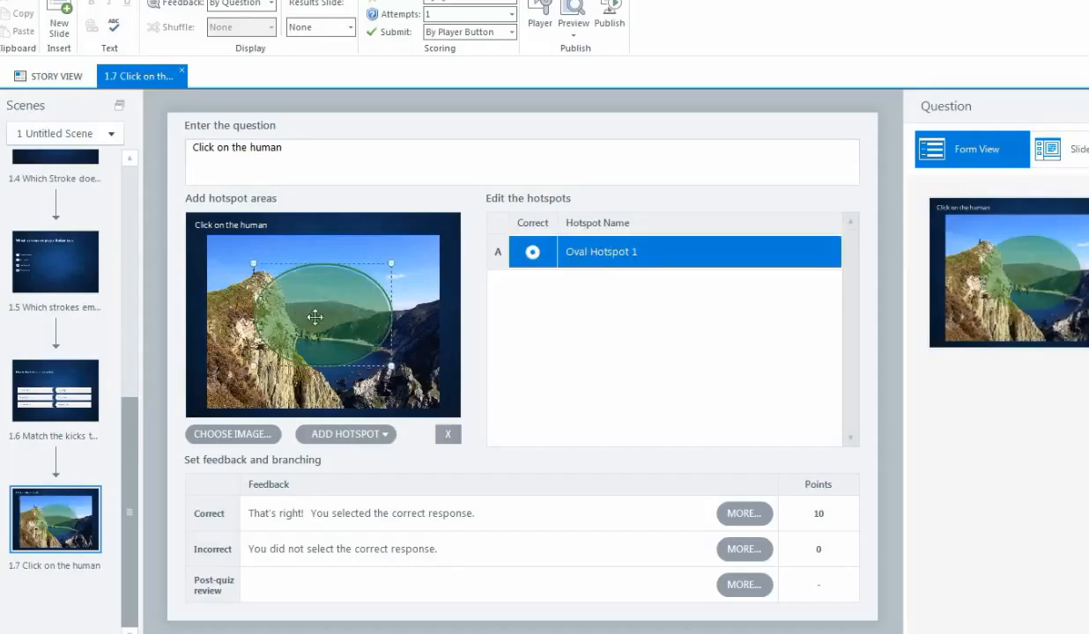
drag(320, 312, 305, 292)
drag(377, 345, 259, 267)
drag(250, 255, 256, 271)
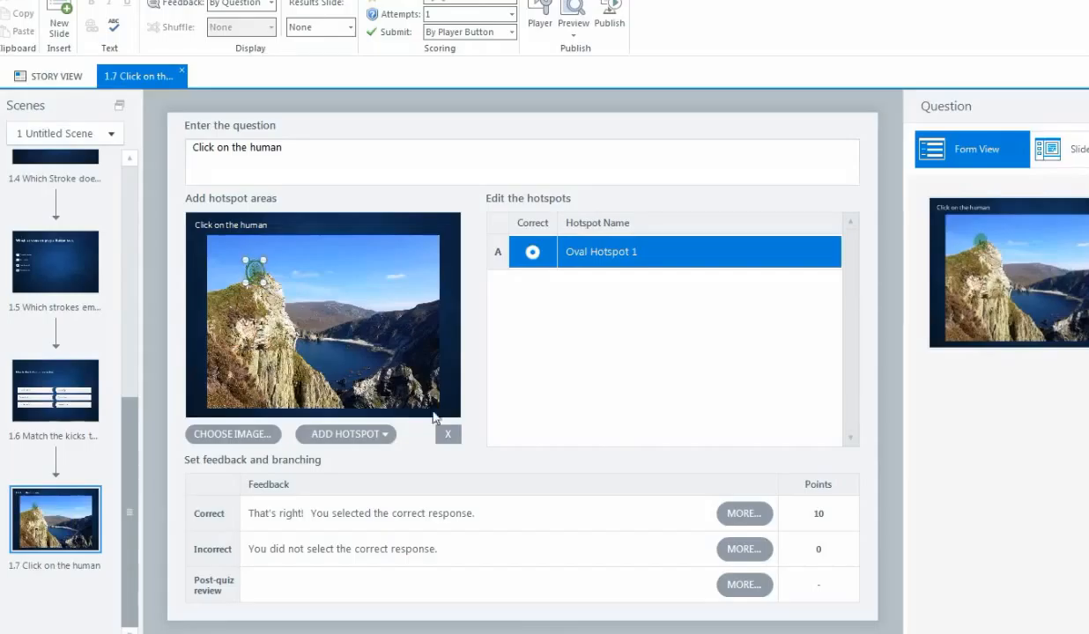
Shorten the hotspot question's correct feedback to "That's right!" and set its points to 1
click(539, 519)
drag(480, 512, 310, 511)
key(BackSpace)
key(BackSpace)
key(BackSpace)
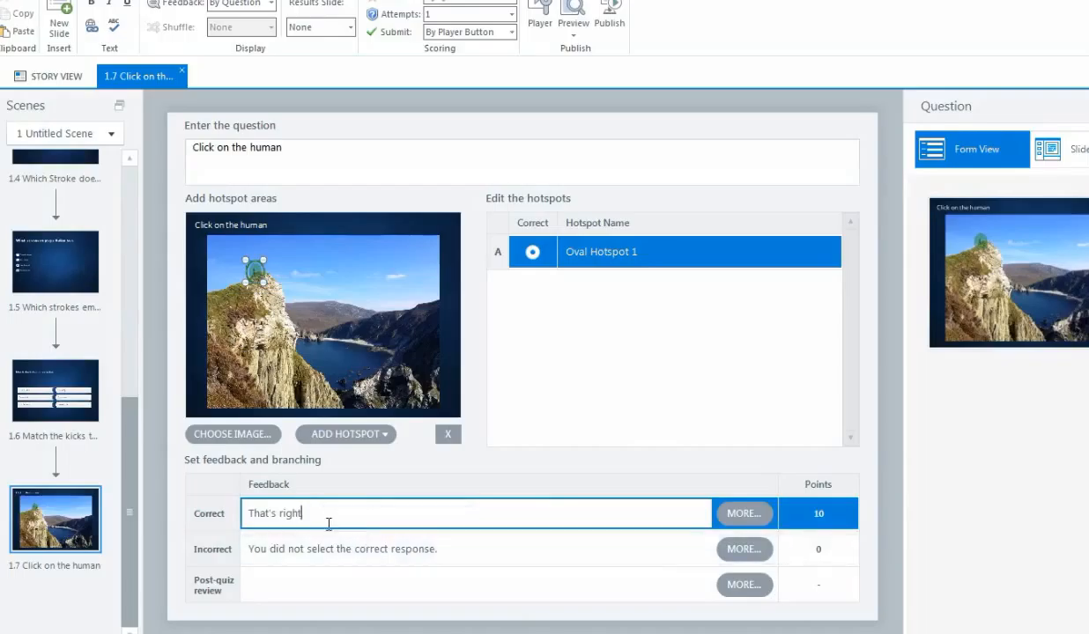
click(818, 513)
text(1)
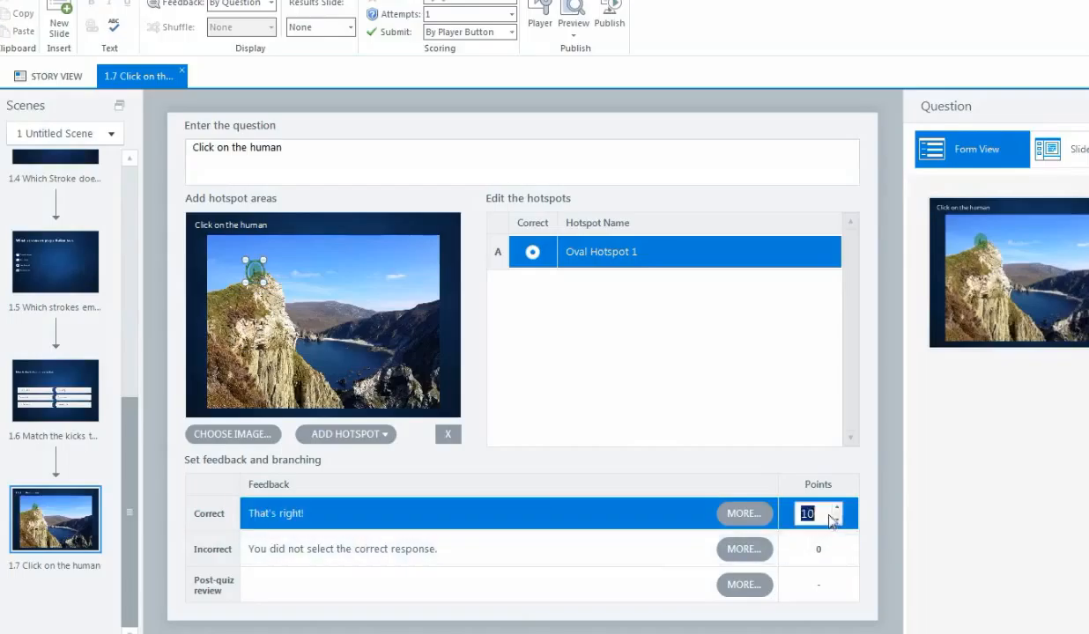
Replace the hotspot question's incorrect feedback with "That is not a human"
click(449, 548)
drag(449, 549, 231, 549)
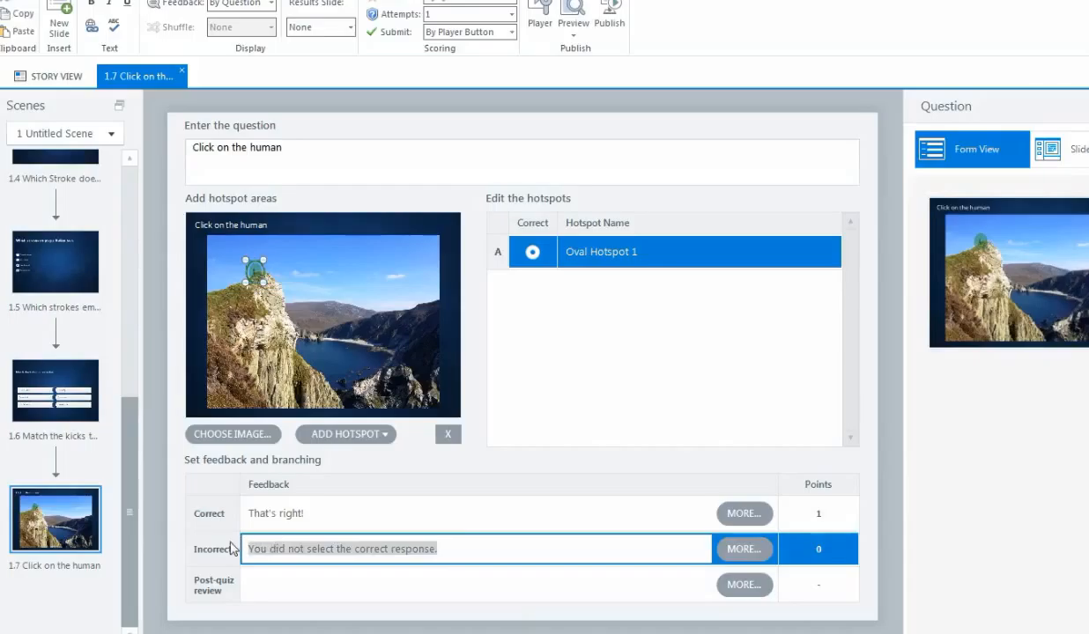
text(That is not a)
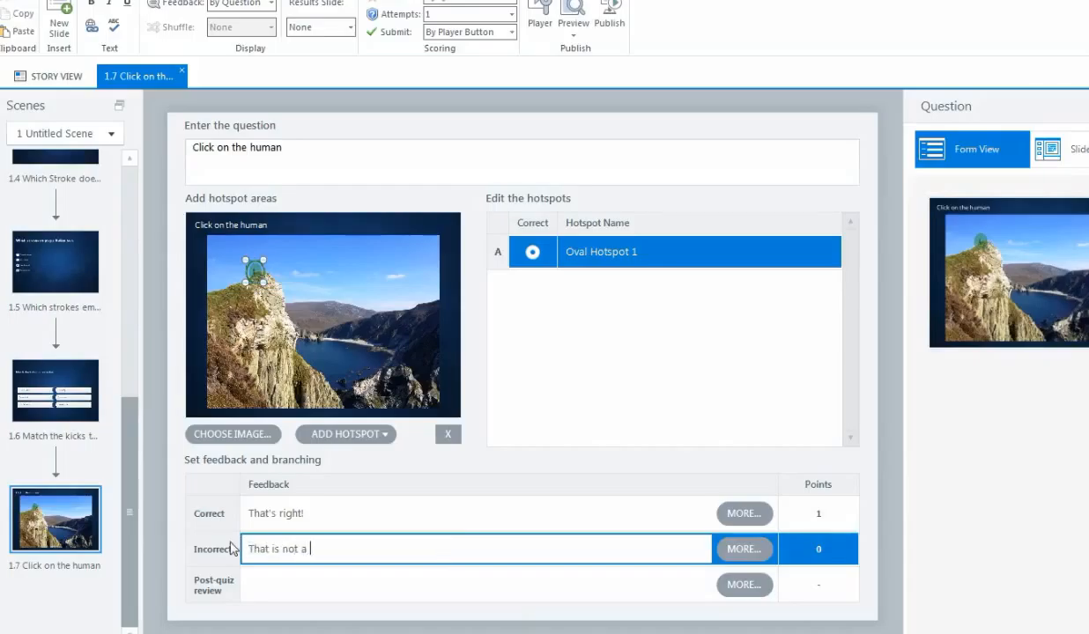
text( human)
Check the oval hotspot's placement over the person in Slide View and return to Form View
click(1055, 150)
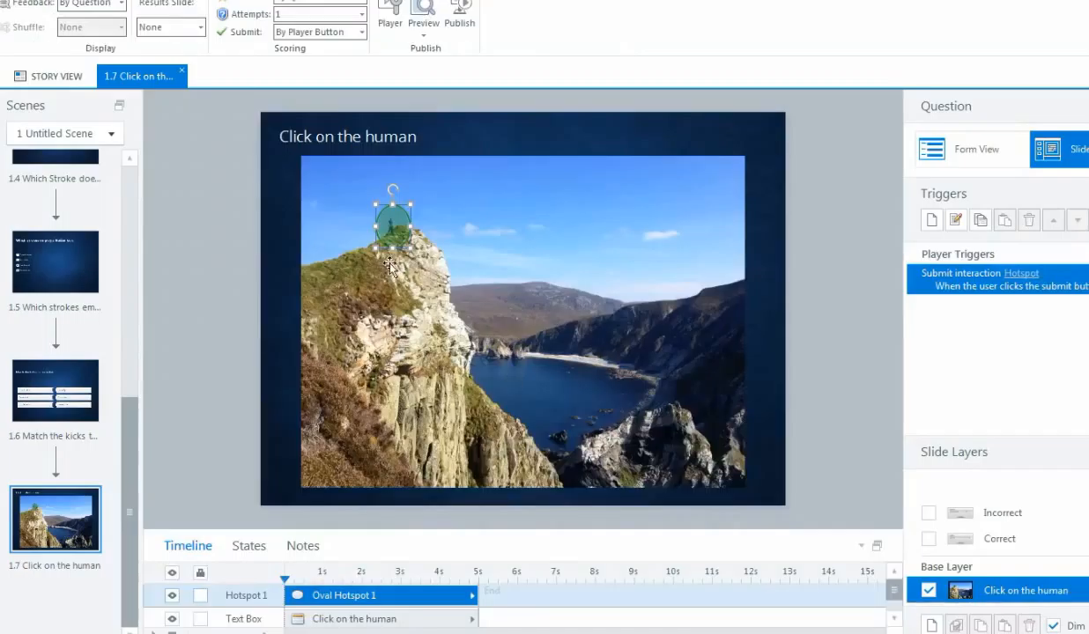
drag(396, 234, 395, 233)
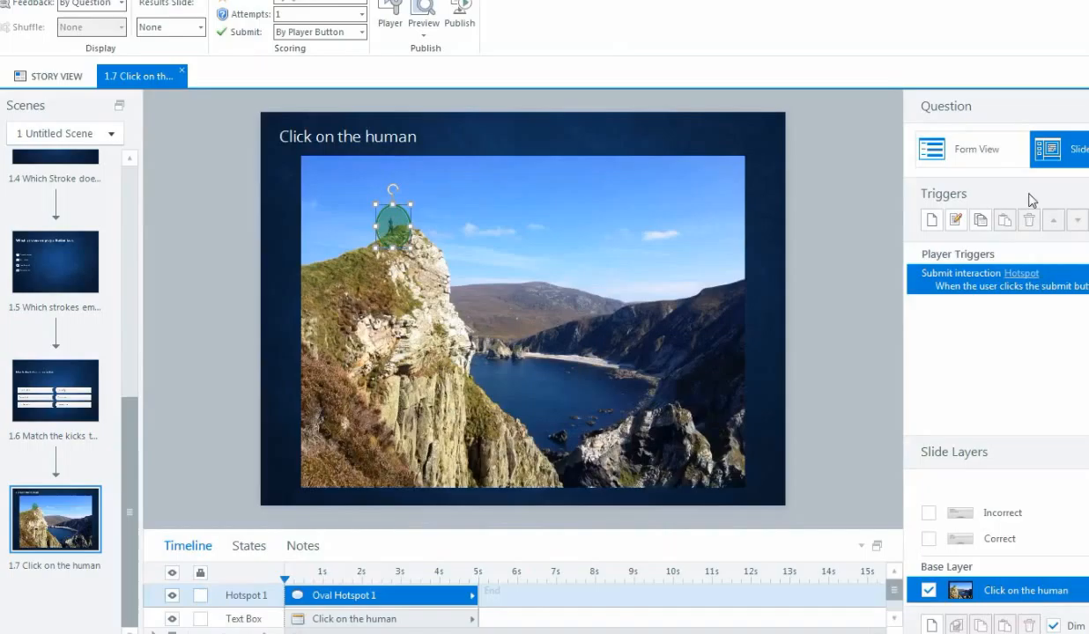
click(983, 165)
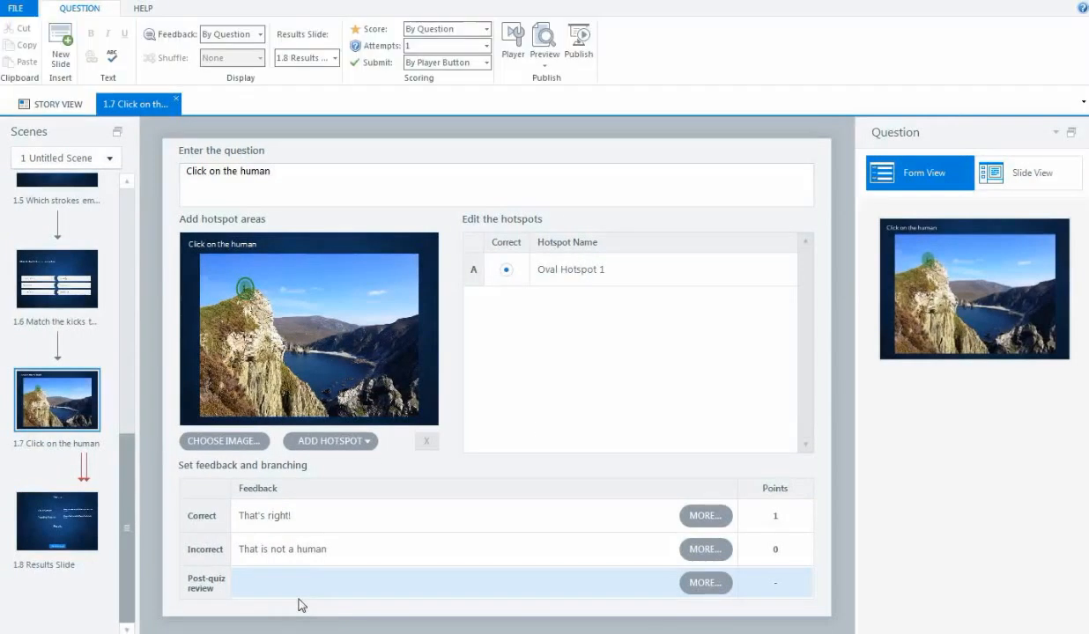
Draw a second oval hotspot over the bay area of the photo
click(350, 442)
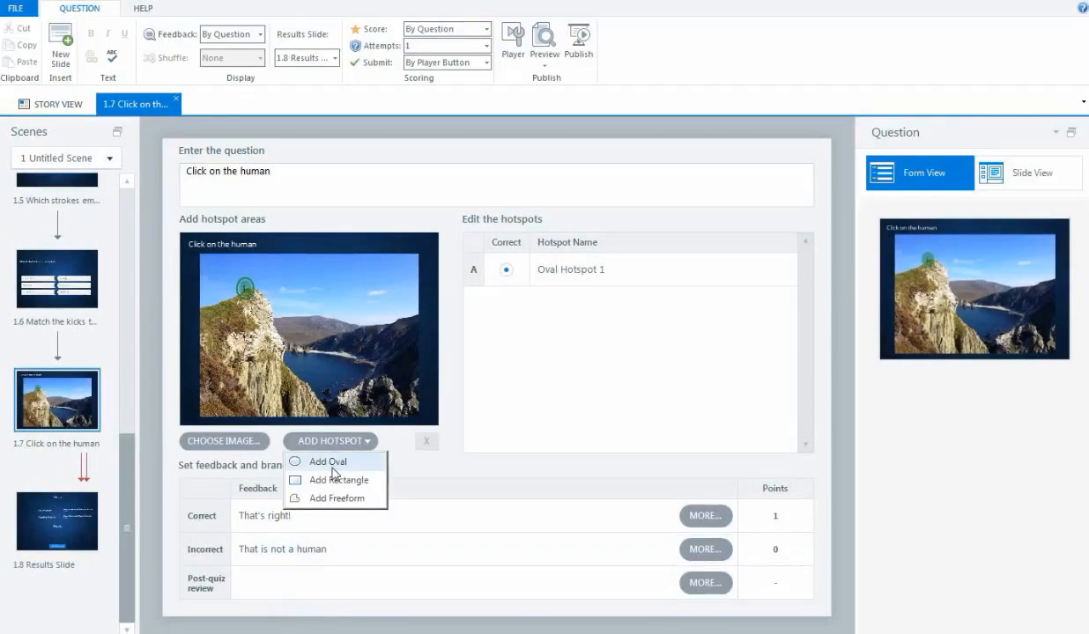
click(329, 462)
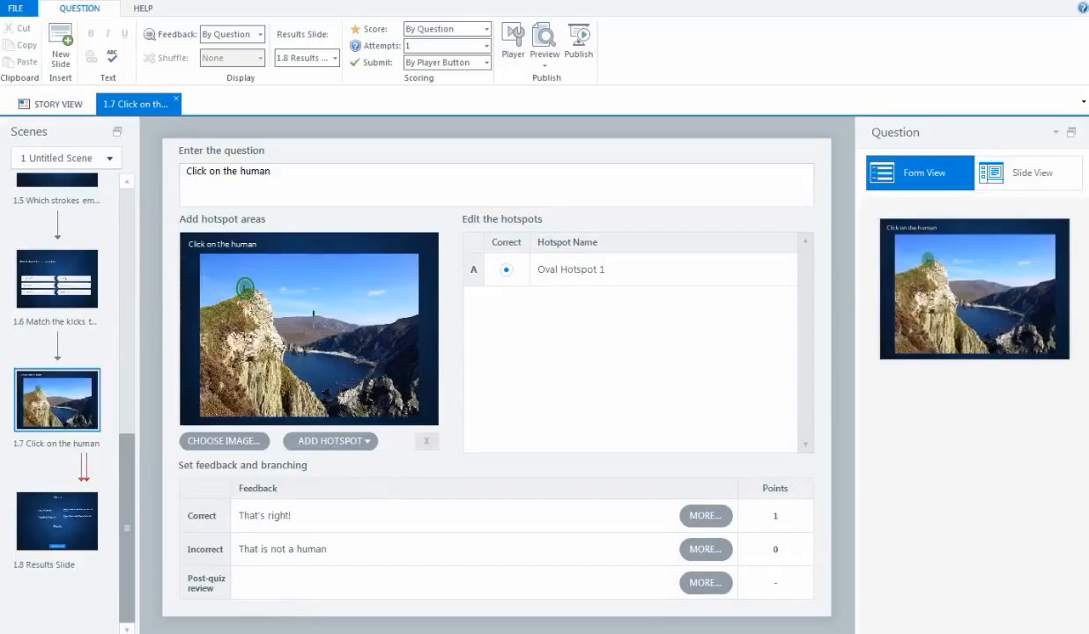
drag(329, 318, 366, 364)
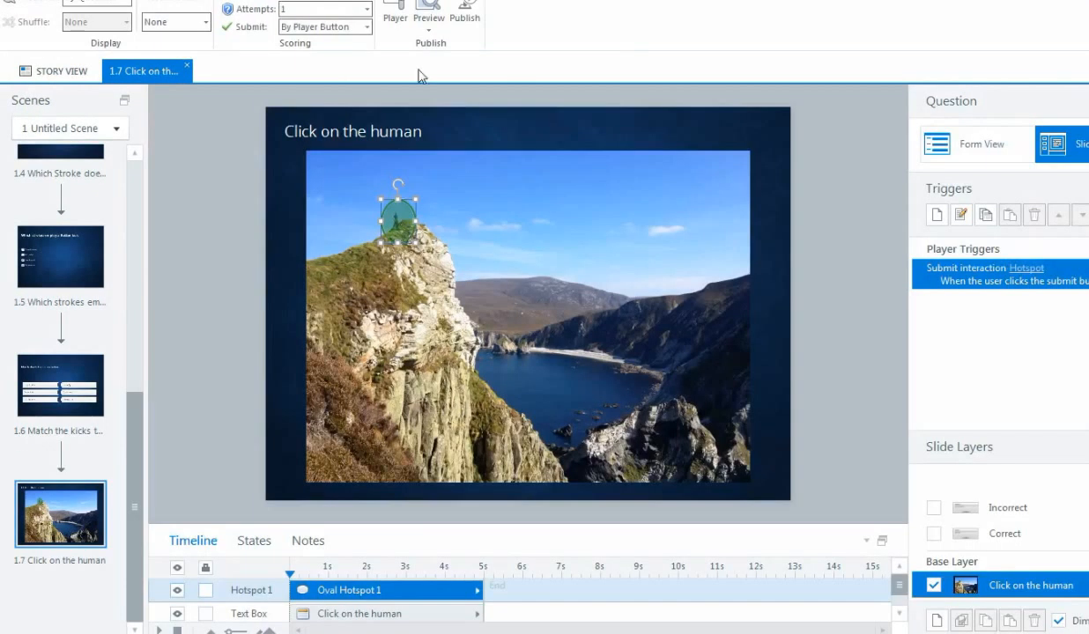
Preview only the "Click on the human" hotspot slide
click(430, 30)
click(445, 42)
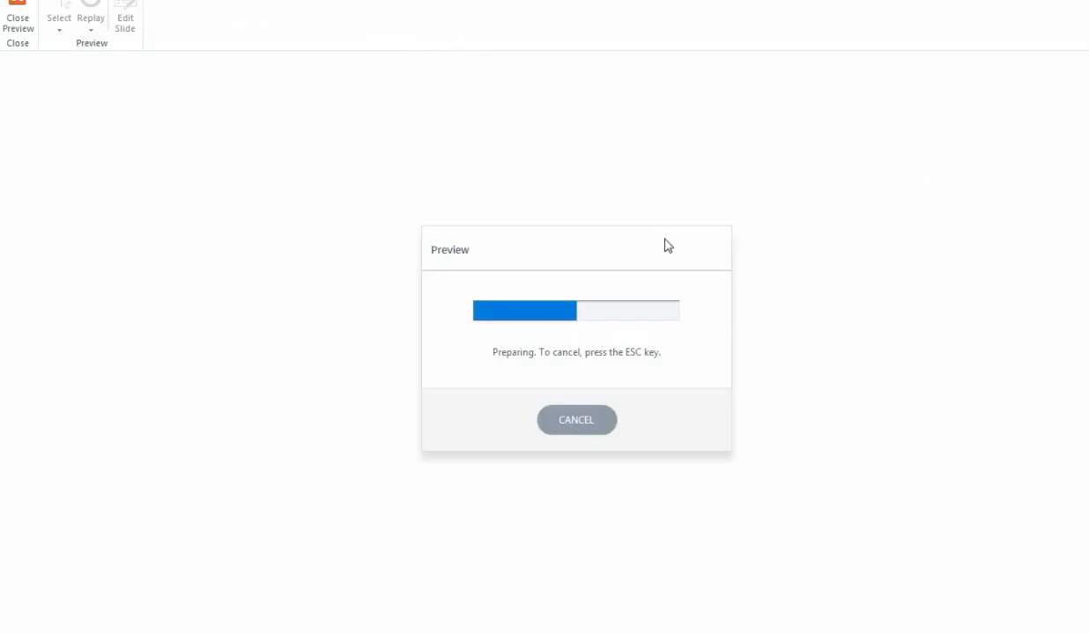